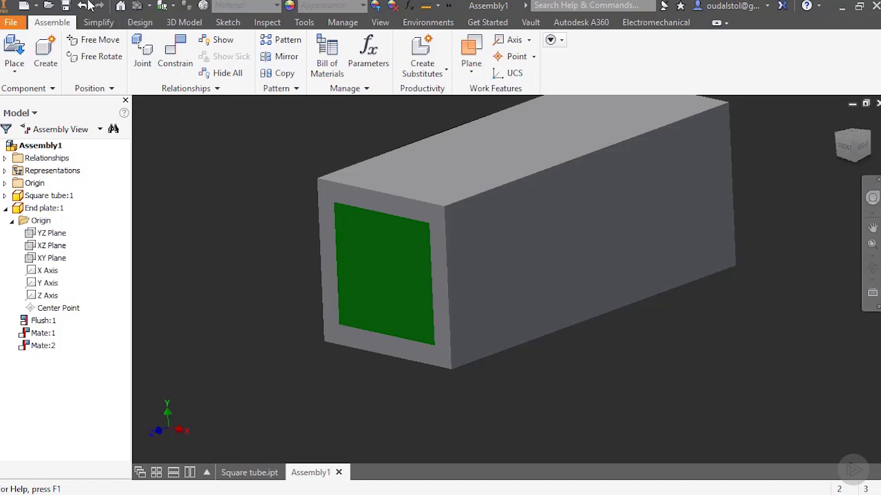
- Save the assembly as 'Square tube with end plate.iam' along with its End plate part
left_click(65, 7)
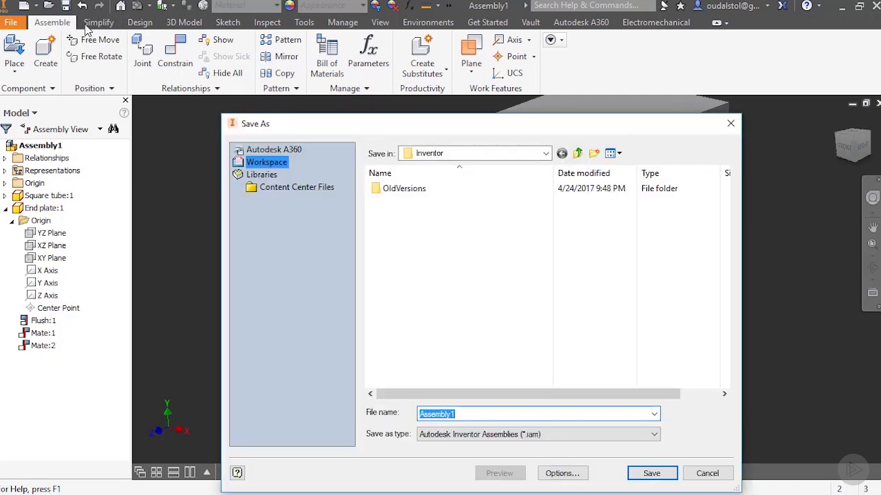
type("Squa")
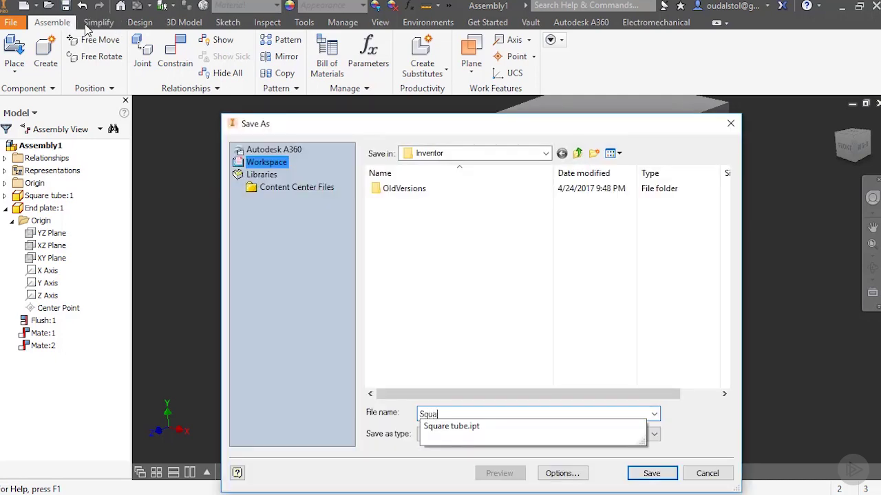
type("re tube")
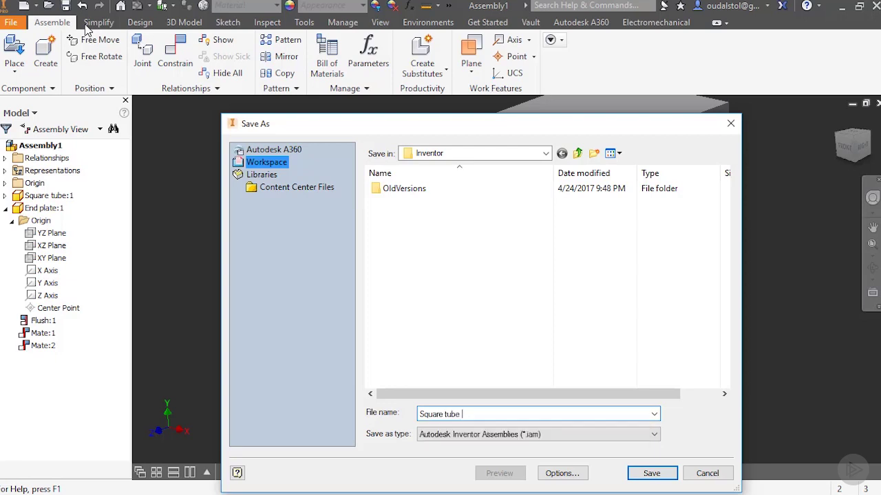
type(" with end plate")
key("Return")
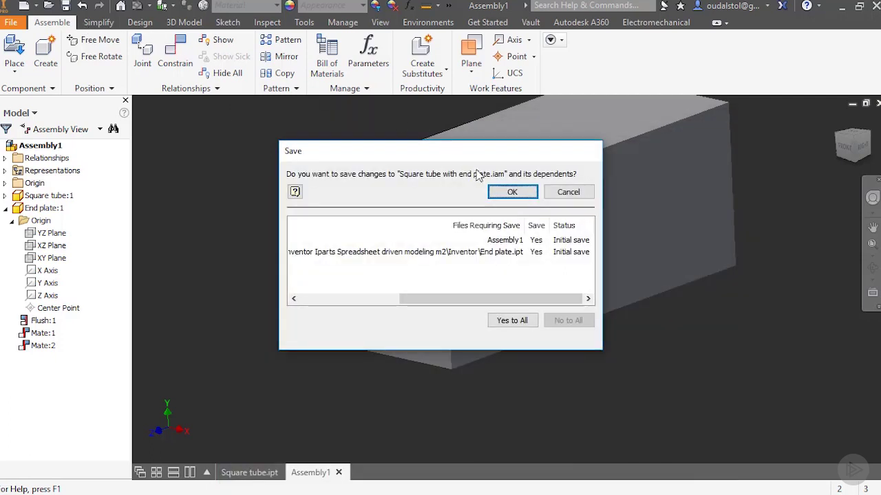
left_click(515, 197)
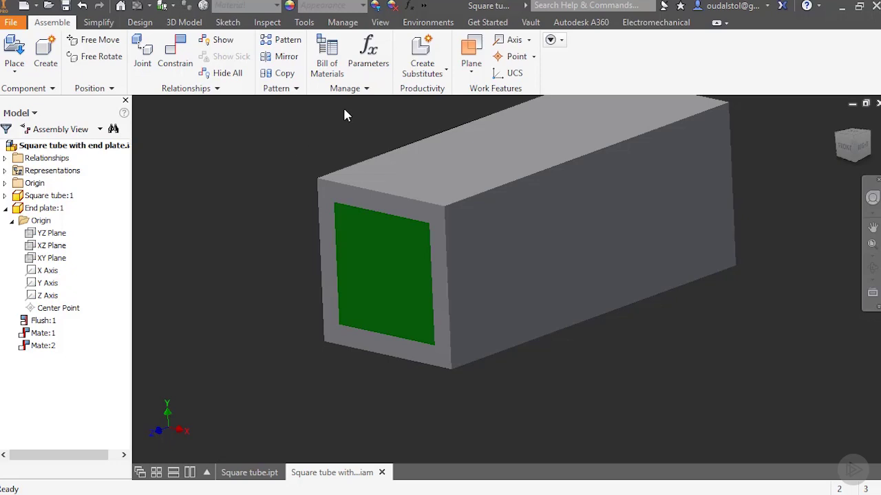
- Link the Square tube part's THK parameter (0.500 in) into the assembly's Parameters table
left_click(409, 6)
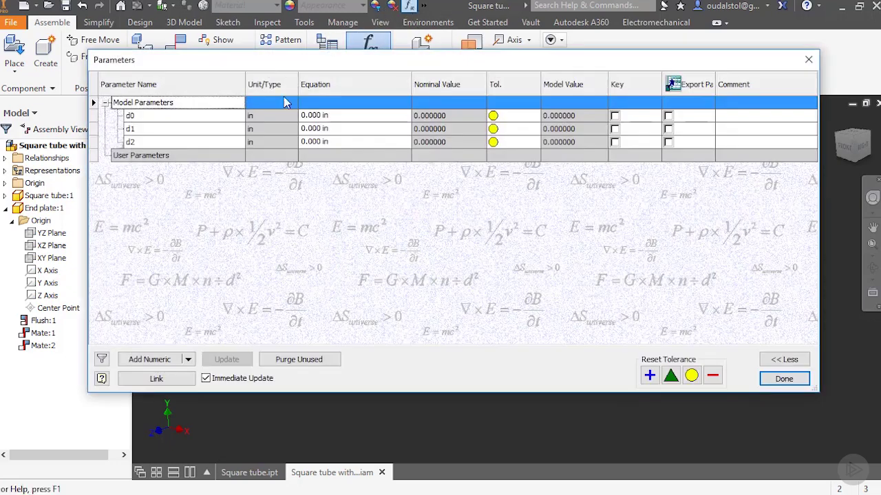
left_click(156, 379)
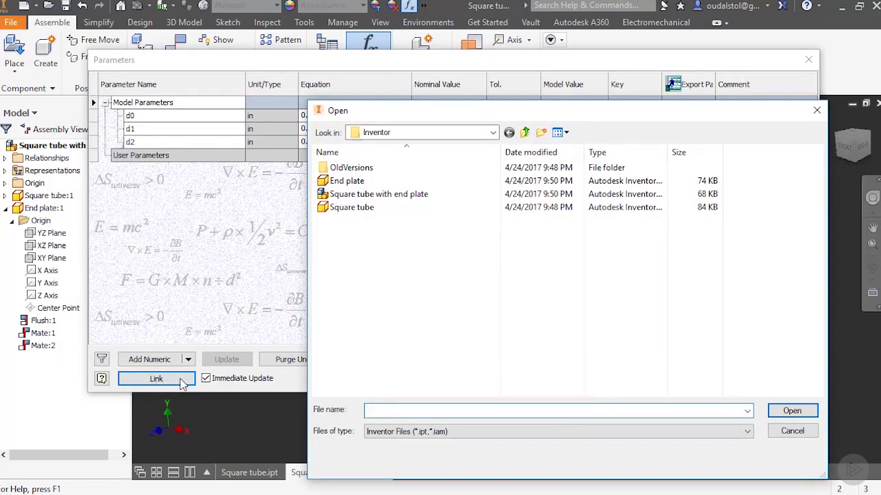
left_click(351, 207)
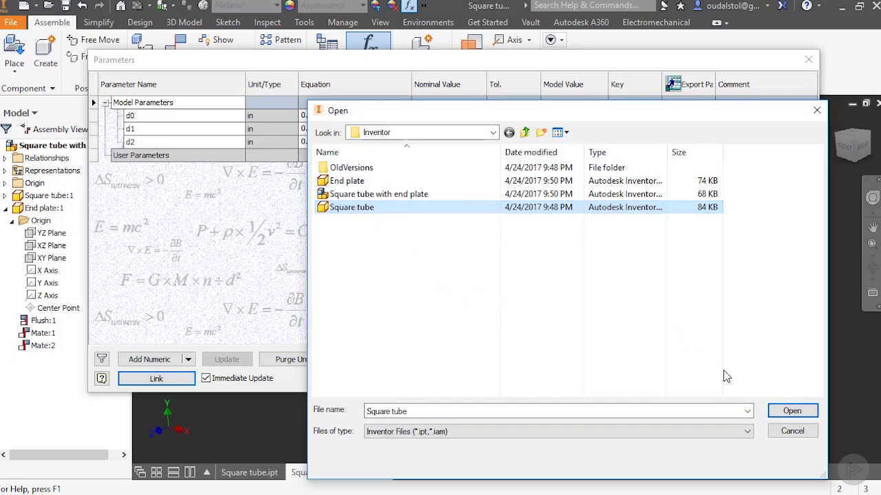
left_click(792, 410)
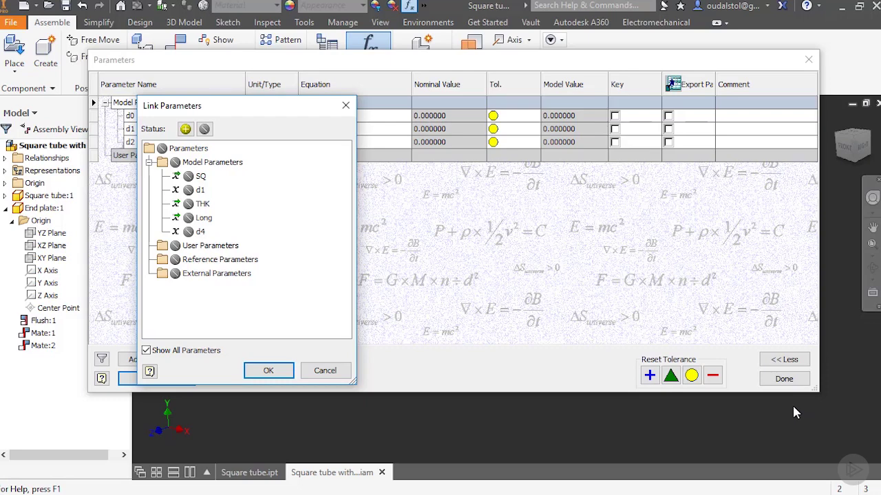
left_click(188, 205)
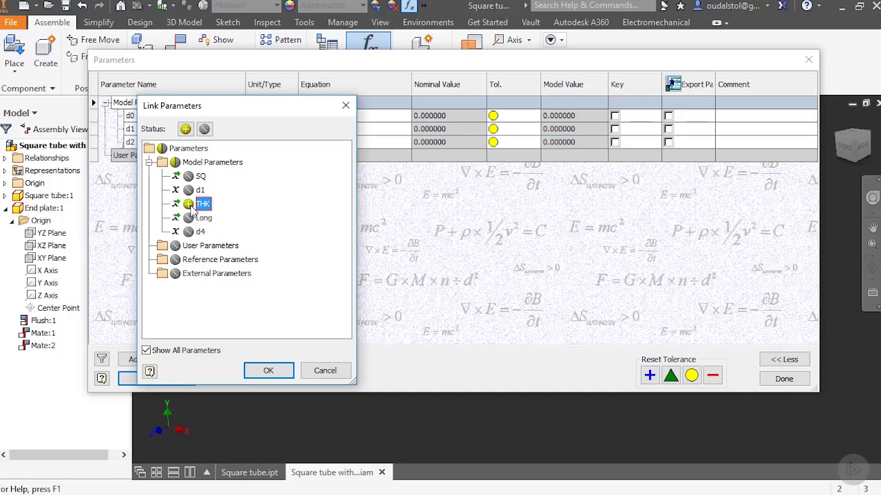
left_click(267, 371)
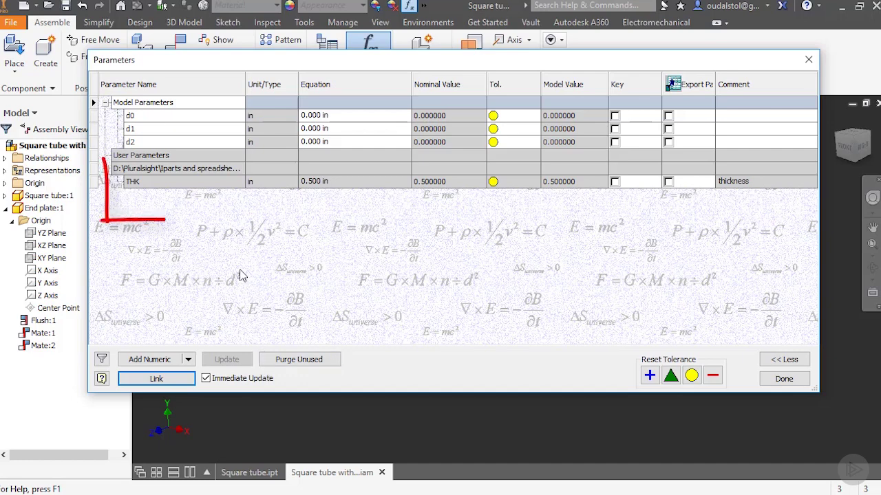
right_click(192, 172)
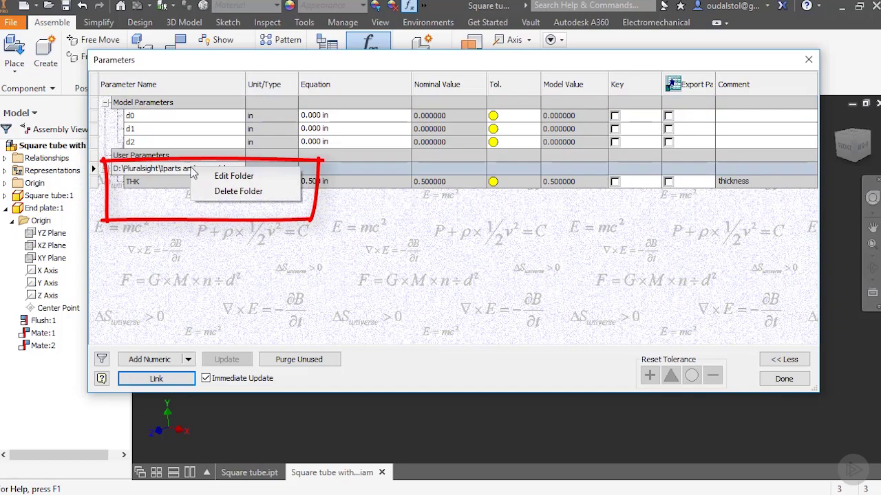
left_click(236, 176)
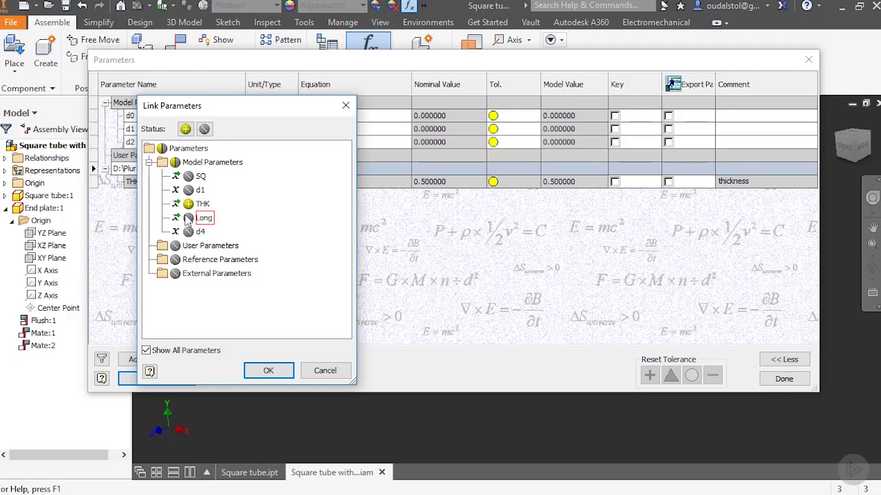
left_click(269, 371)
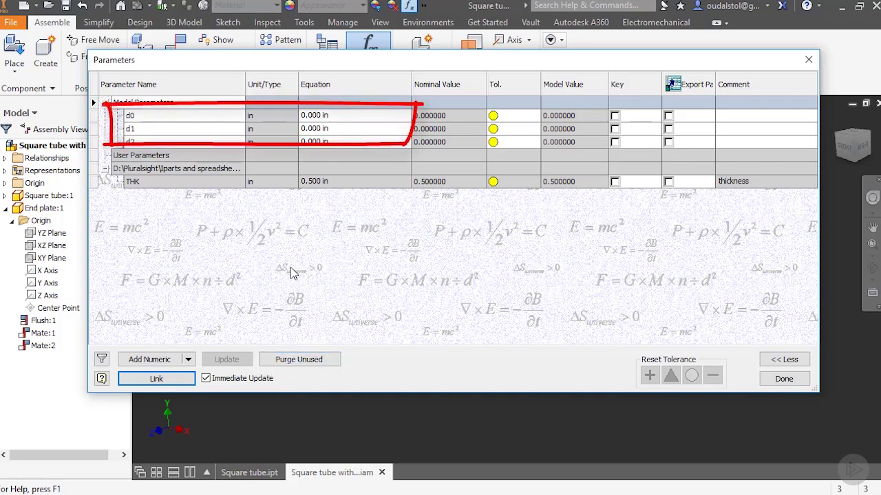
- Give d0 the equation THK/2 so the flush offset becomes 0.250 in
left_click(355, 121)
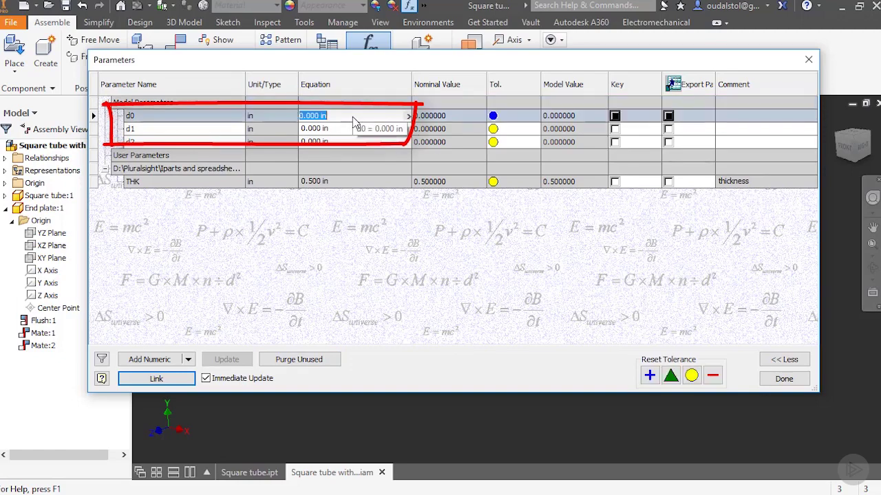
type("=")
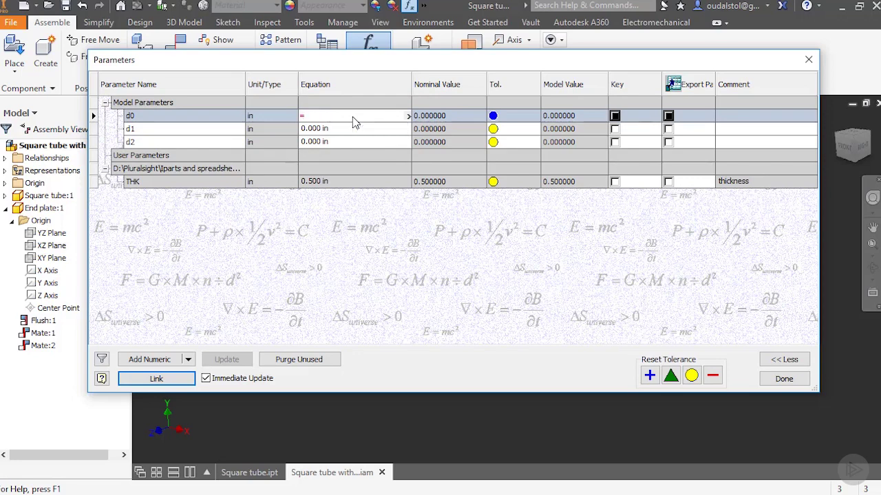
type("THK /2")
key("Return")
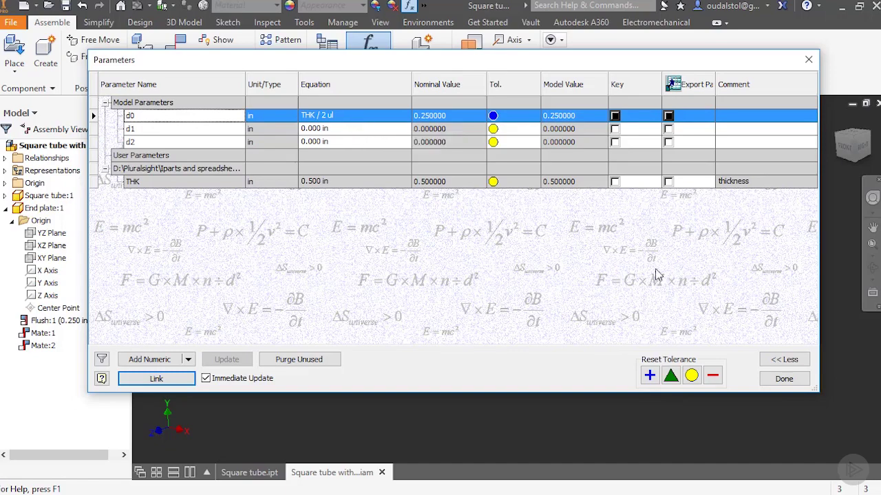
- Change the Flush:1 offset to -THK / 2 (-0.250 in) and view the recessed plate
left_click(783, 380)
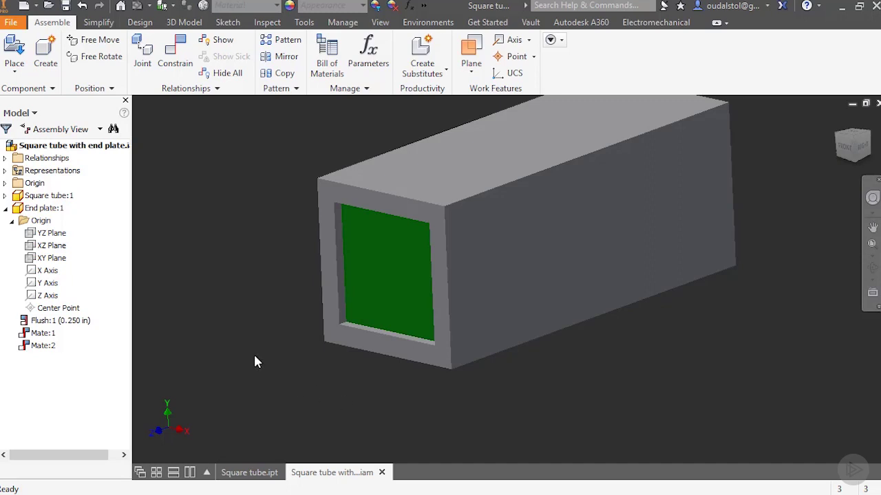
scroll(383, 349, "up", 3)
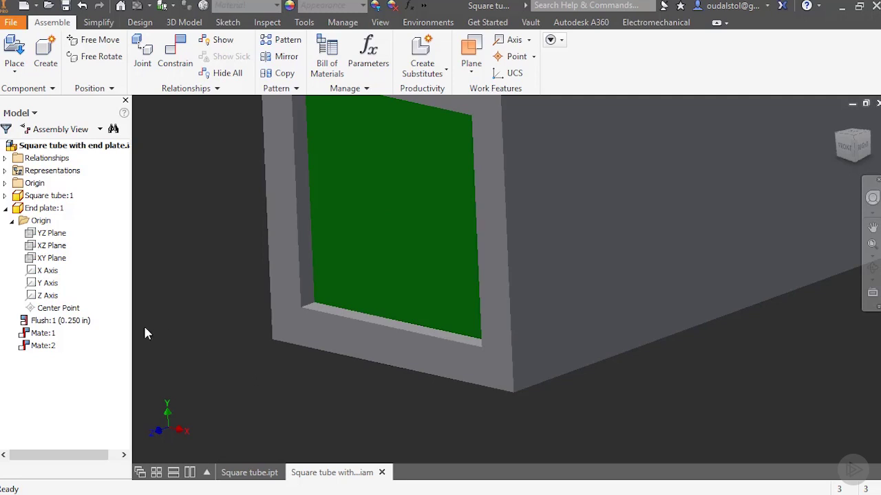
left_click(84, 322)
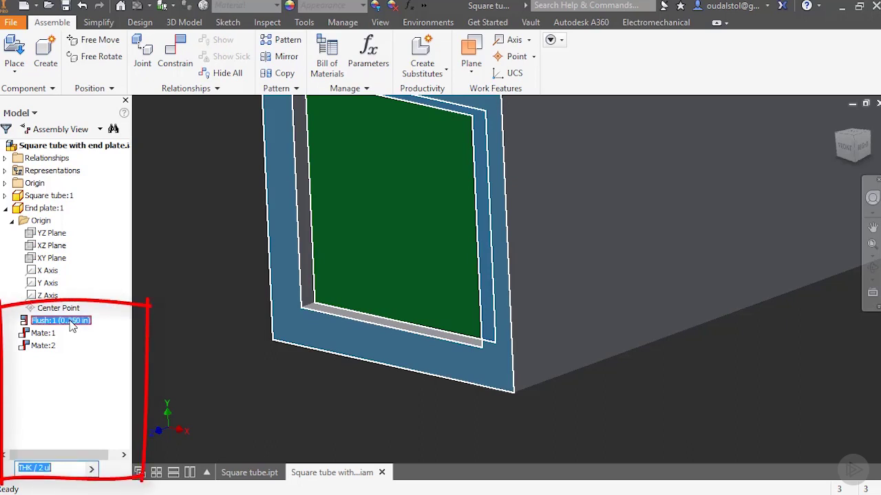
mouse_move(19, 475)
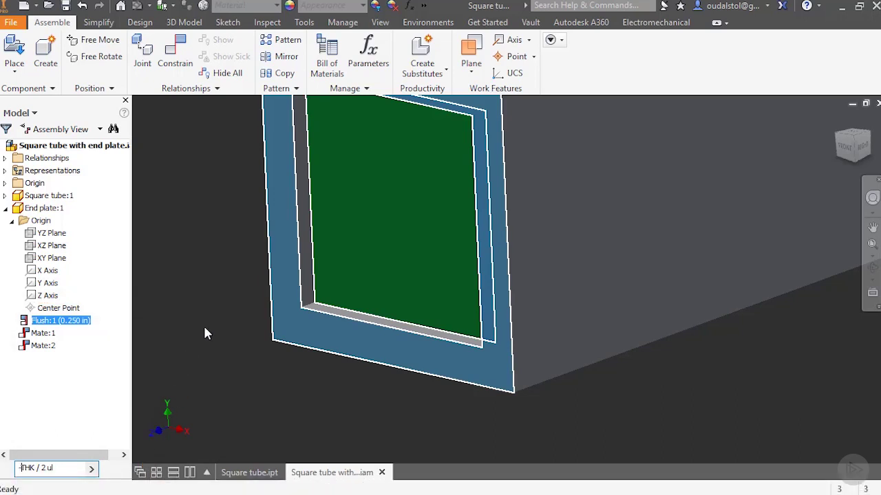
type("-")
key("Return")
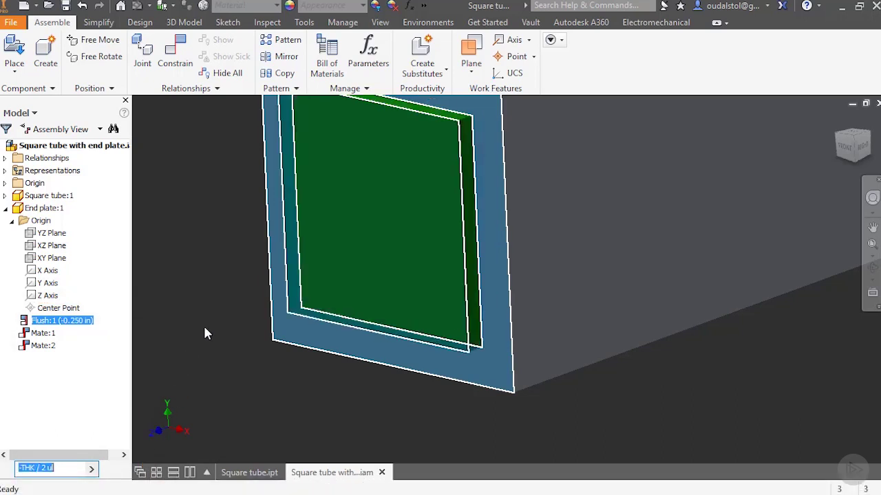
left_click(240, 240)
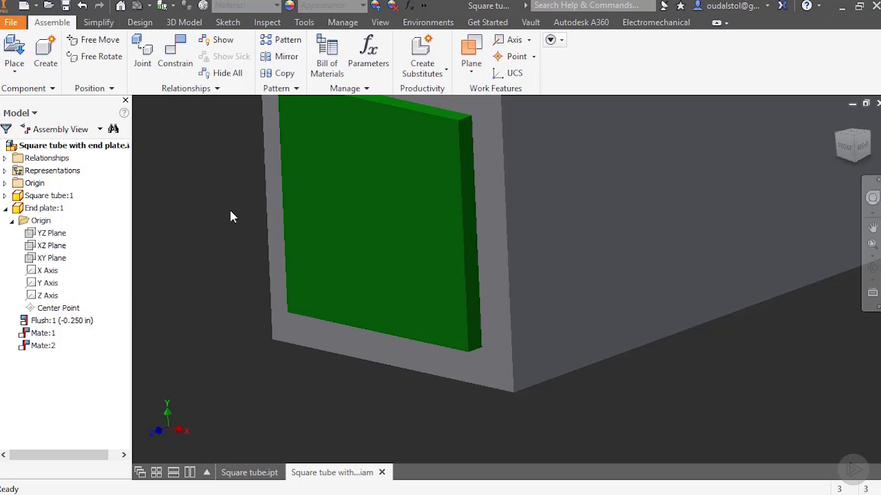
key("F5")
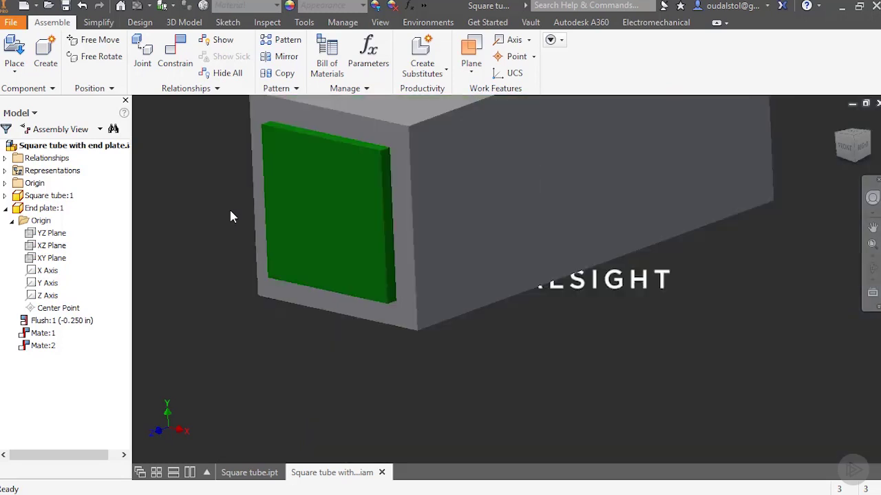
key("F2")
left_click_drag(229, 212, 251, 291)
key("Escape")
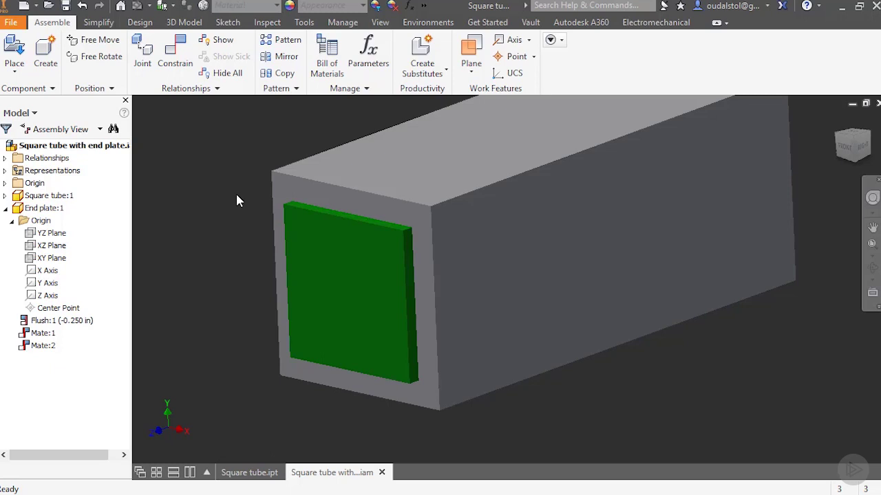
- Open the Square tube:1 component for in-place editing within the assembly
left_click(58, 197)
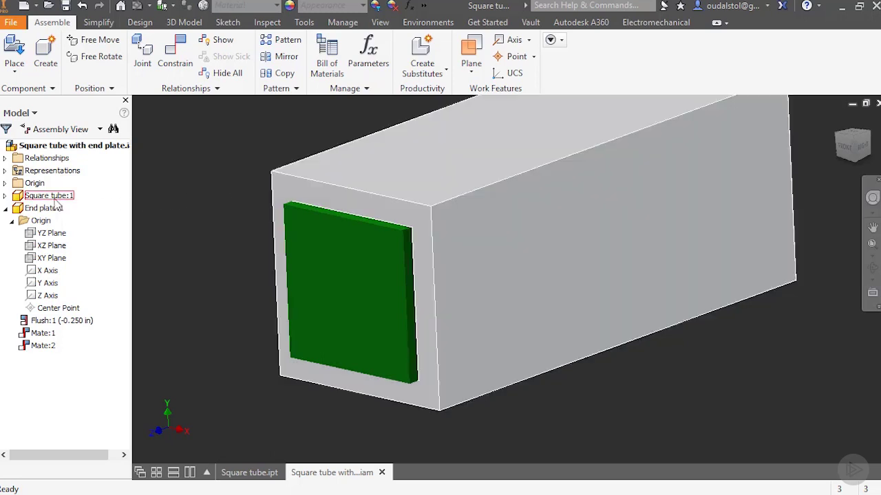
left_click(222, 196)
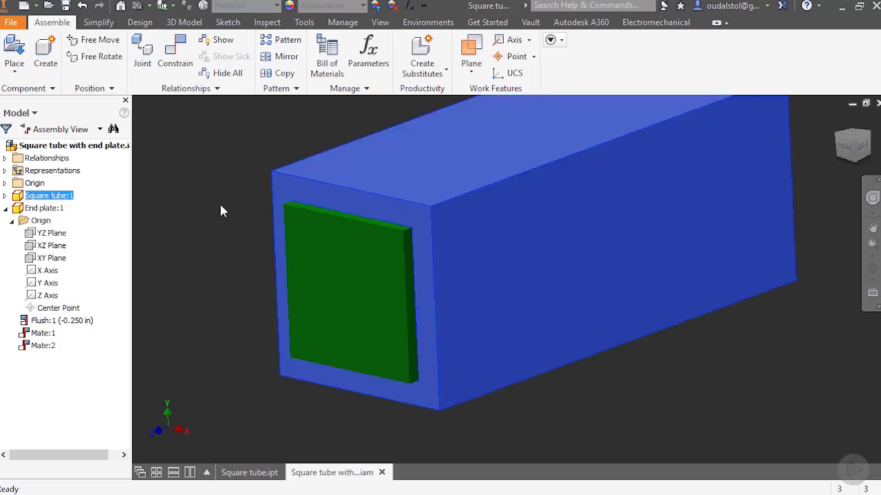
left_click(239, 473)
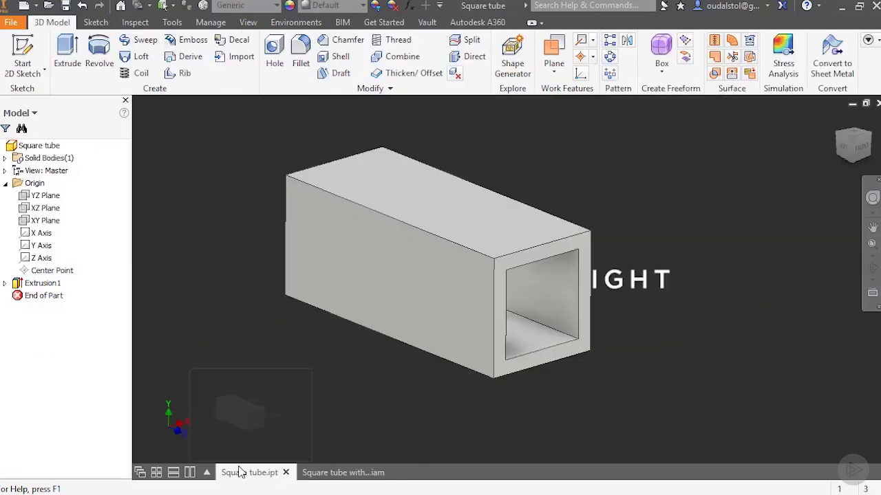
left_click(286, 472)
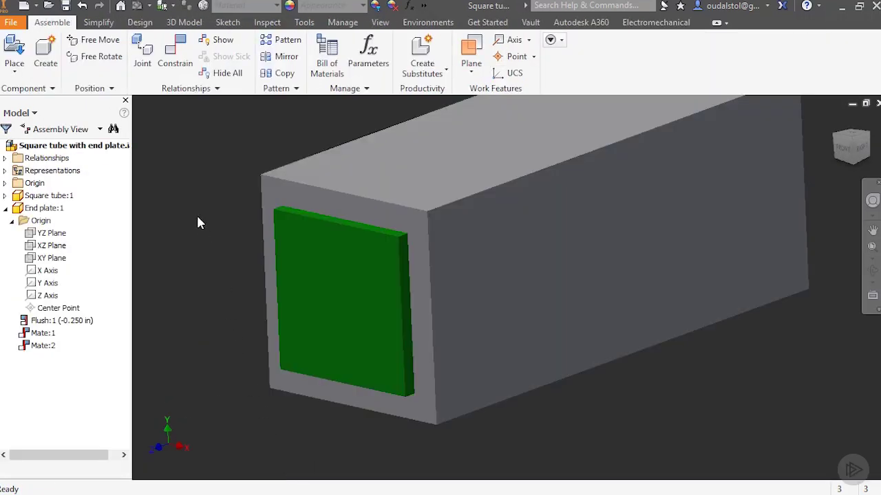
double_click(410, 181)
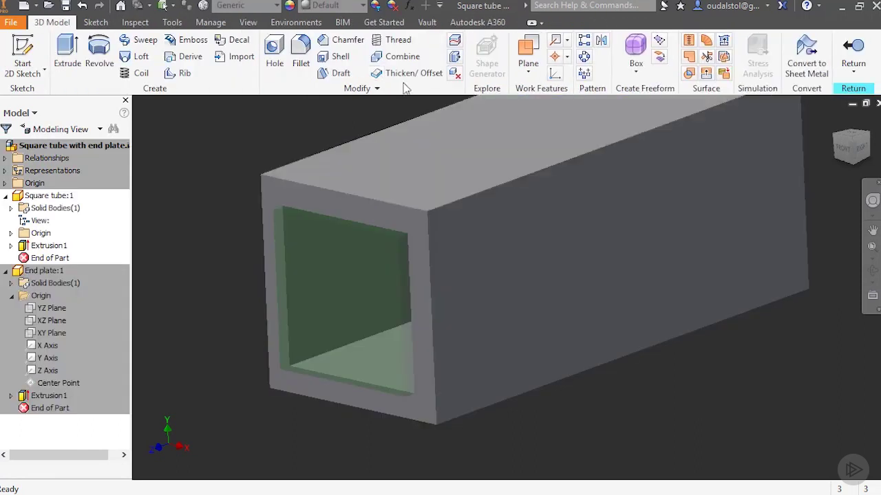
- Add a numeric user parameter Long_side of 1.0 in, marked for export
left_click(411, 7)
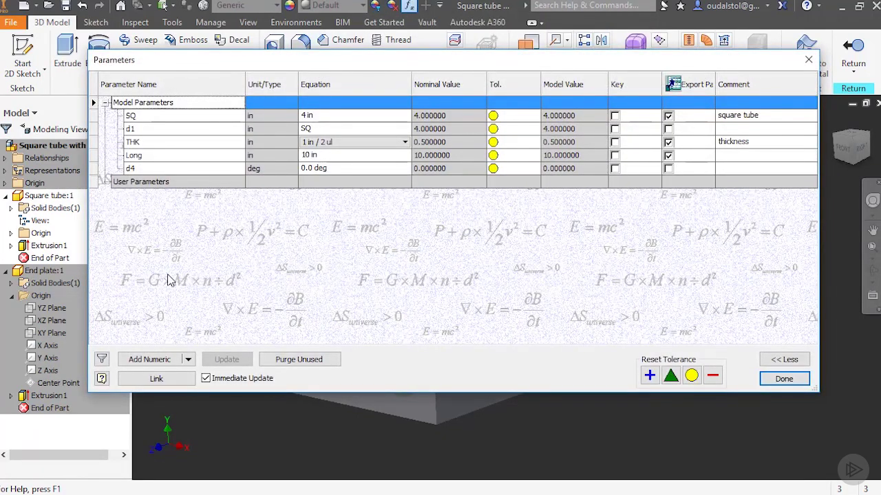
left_click(149, 359)
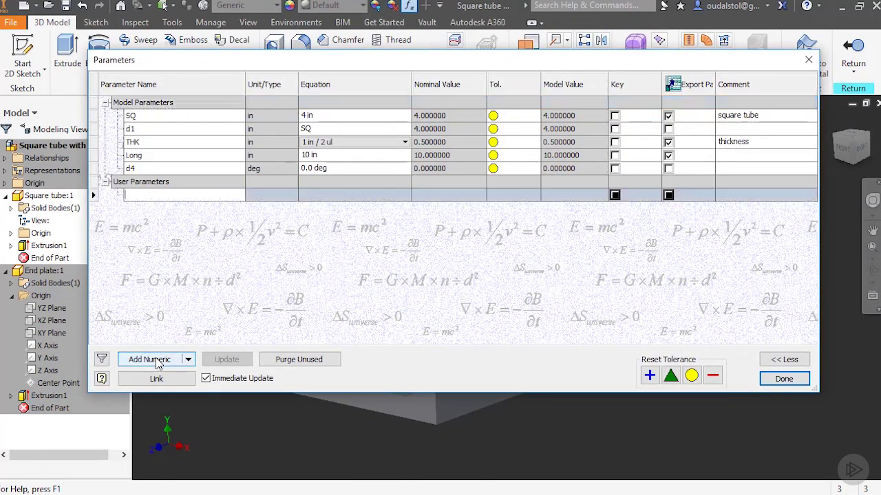
type("Long")
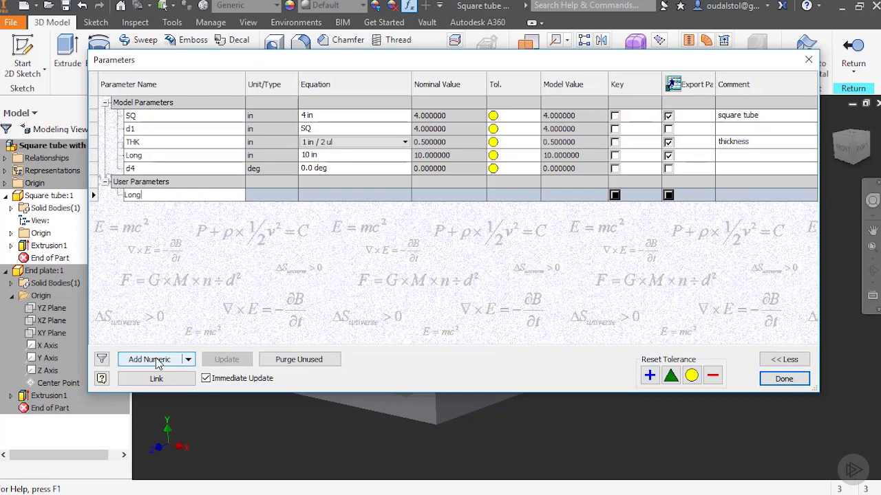
type("_side")
key("Return")
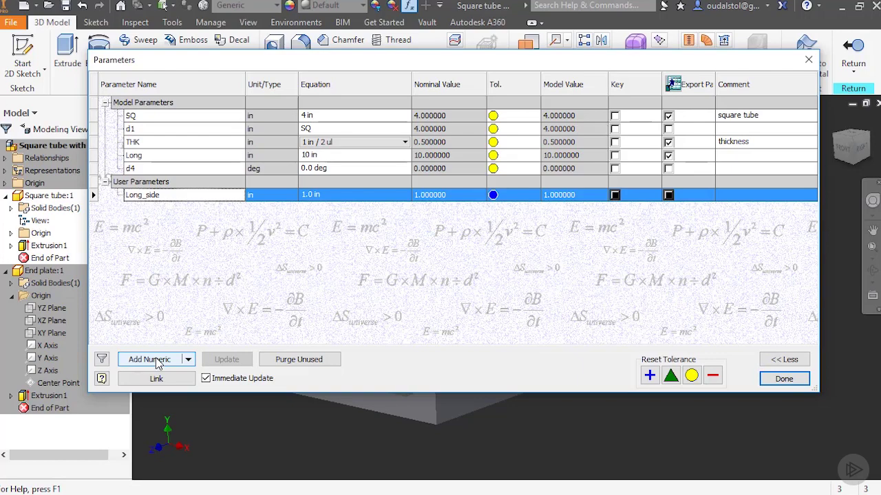
left_click(668, 196)
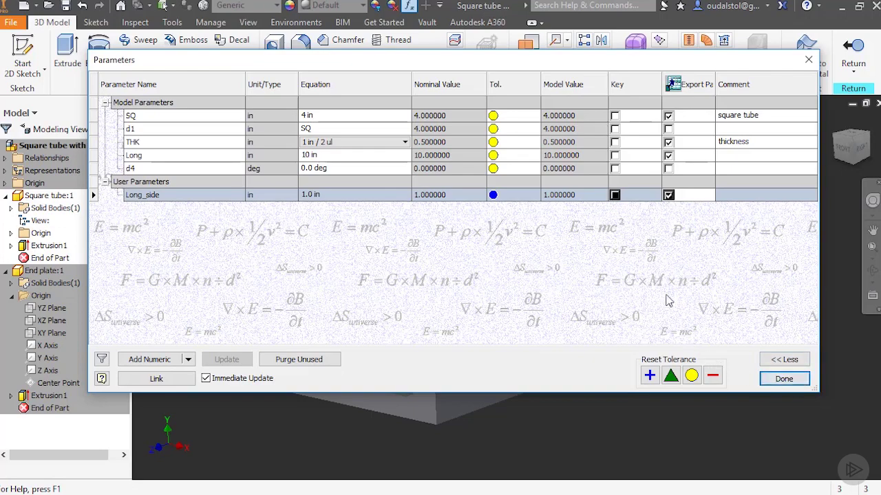
left_click(668, 195)
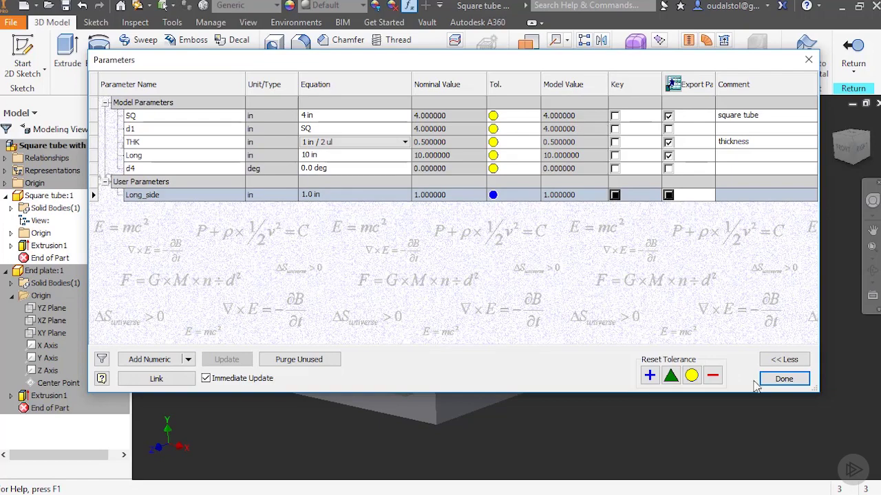
left_click(783, 379)
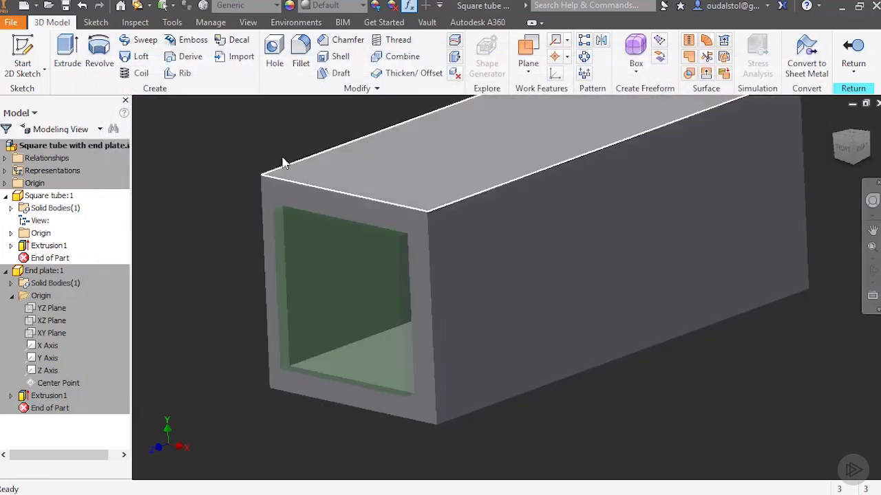
- Edit the linked parameter folder to also include Long_side (1.000 in), accepting the export prompt
left_click(853, 52)
left_click(410, 5)
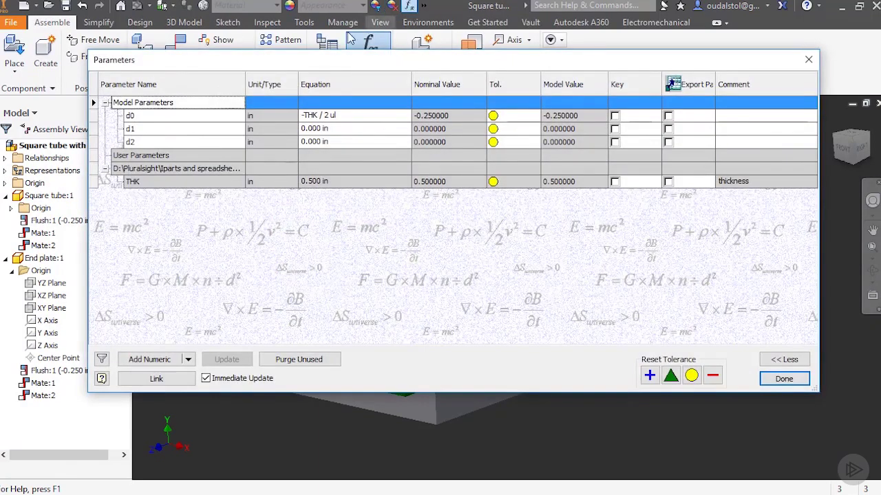
right_click(204, 177)
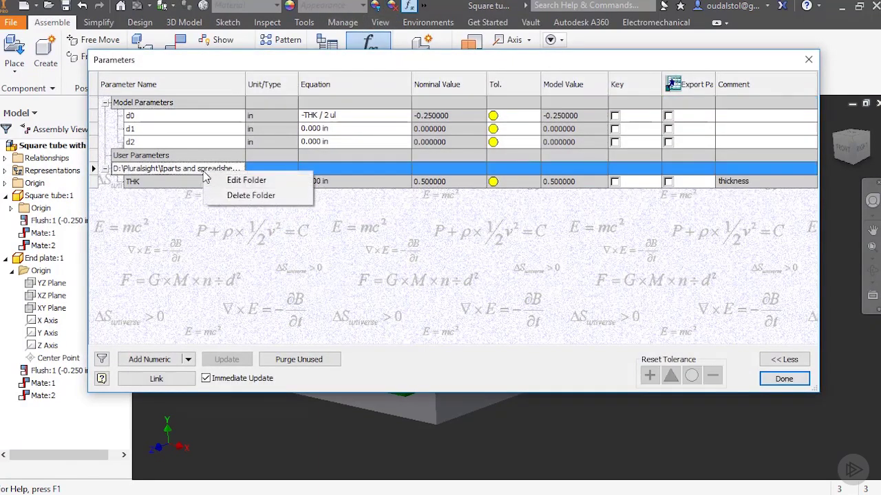
left_click(234, 181)
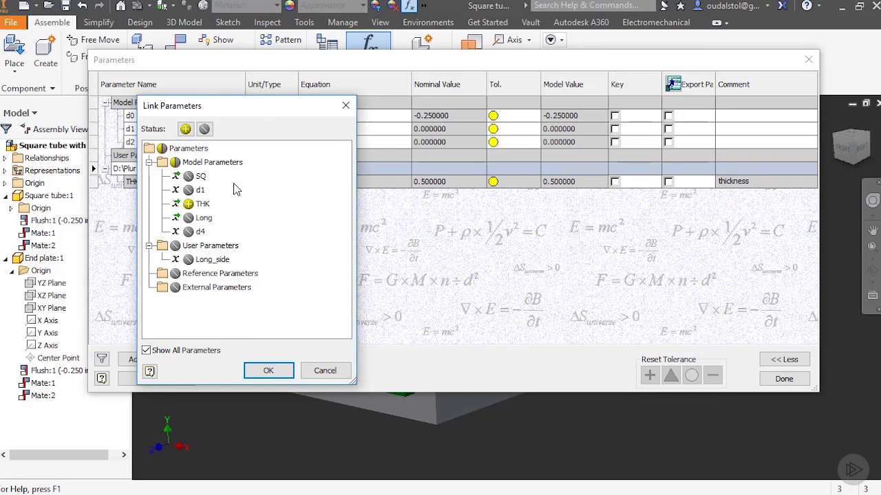
left_click(188, 262)
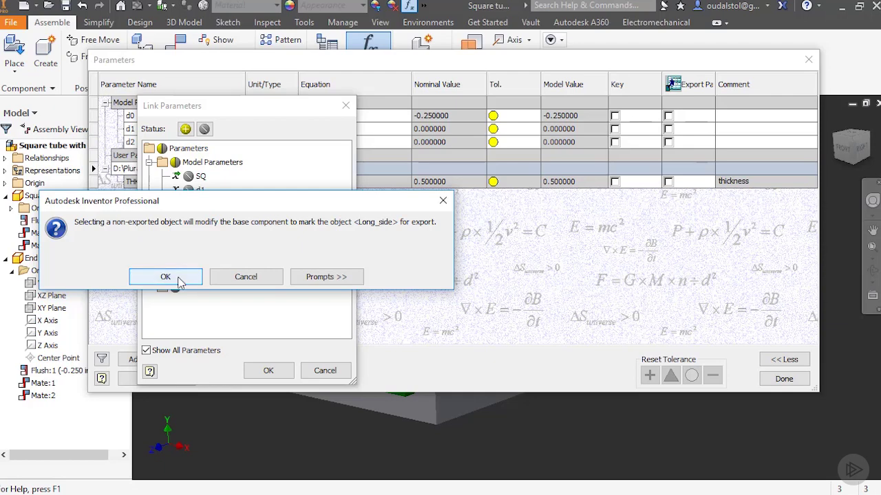
left_click(177, 276)
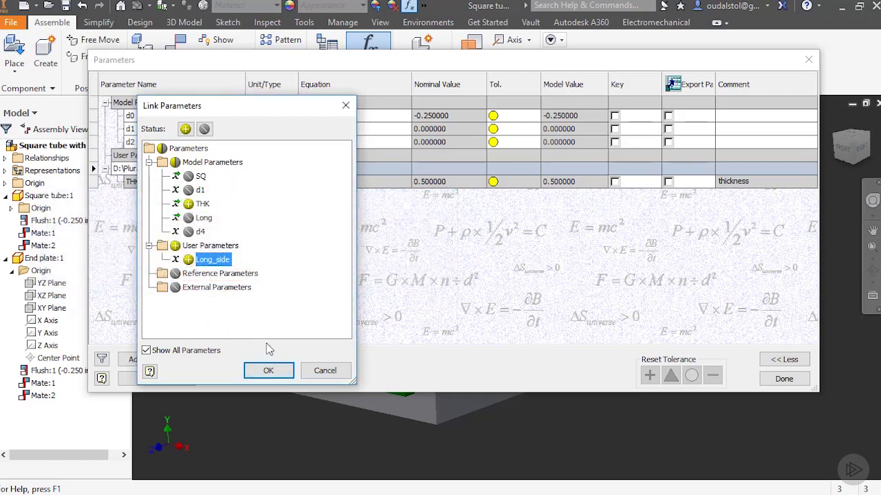
left_click(267, 371)
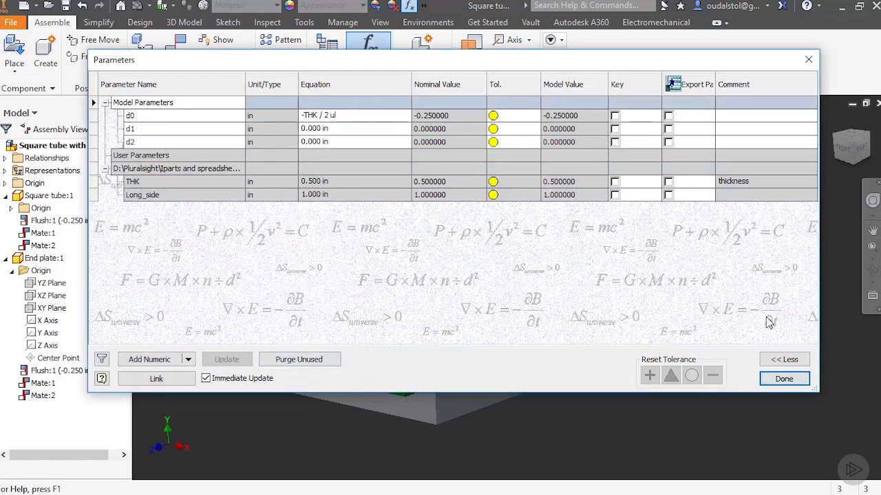
left_click(784, 379)
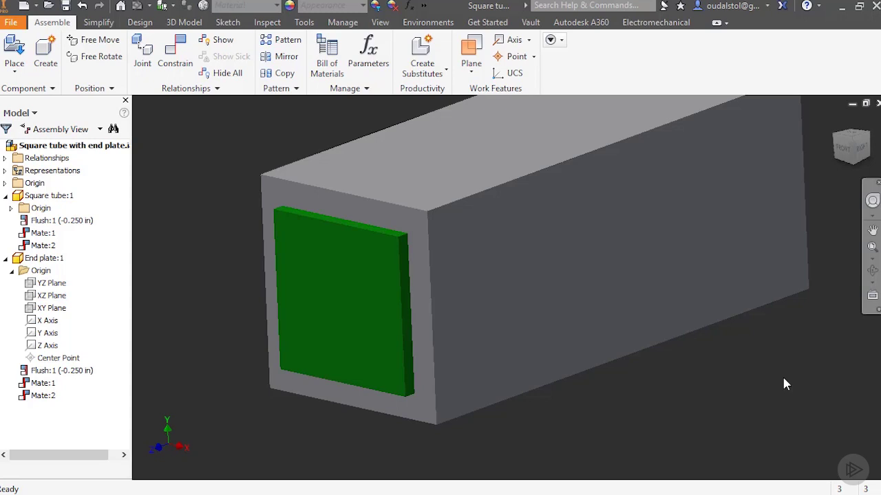
double_click(532, 209)
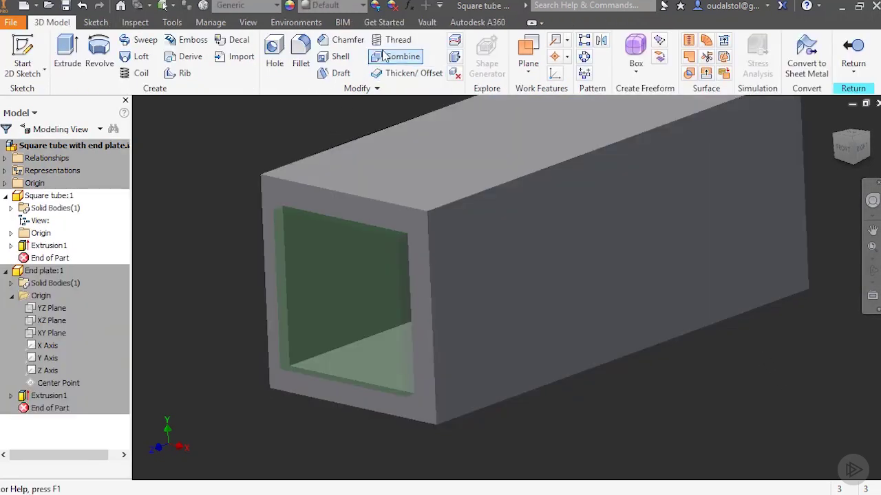
left_click(409, 7)
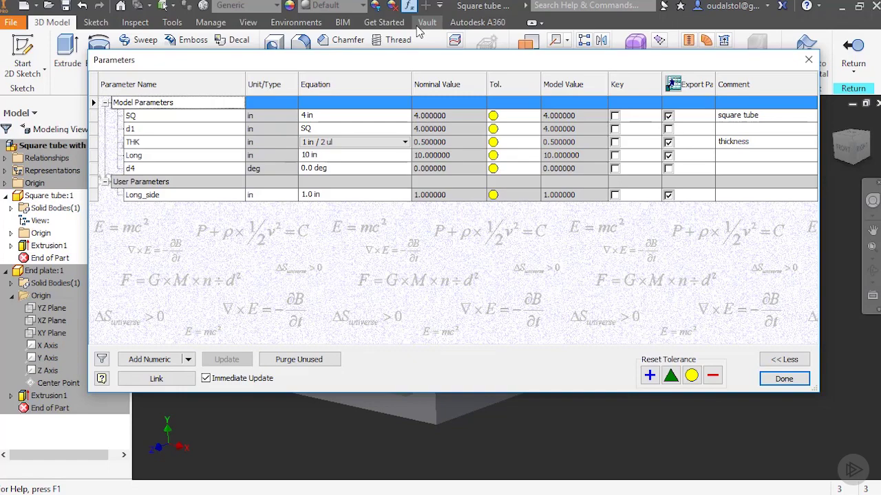
left_click(783, 378)
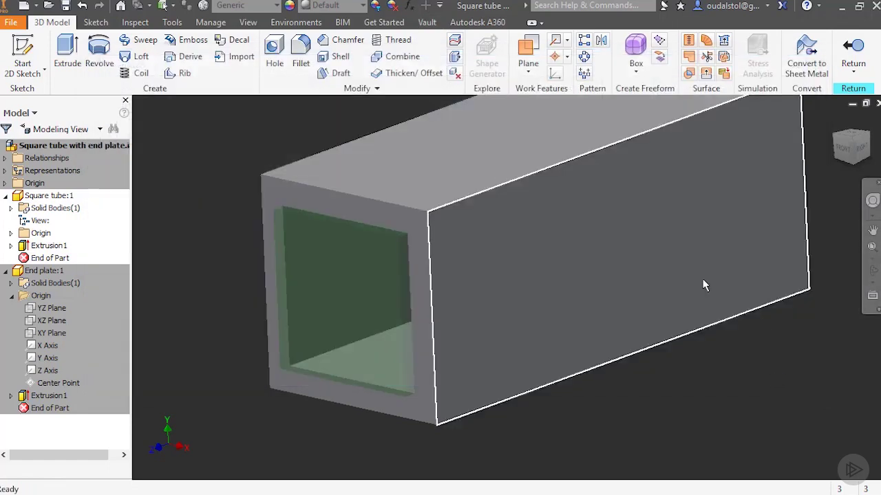
left_click(853, 52)
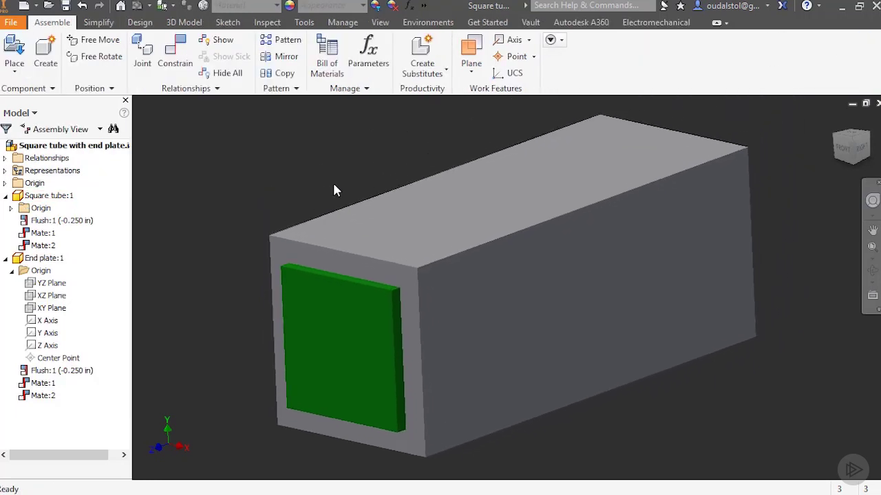
- Switch to Wireframe visual style and orbit to inspect the end plate inside the tube
middle_click_drag(344, 193, 362, 200, "shift")
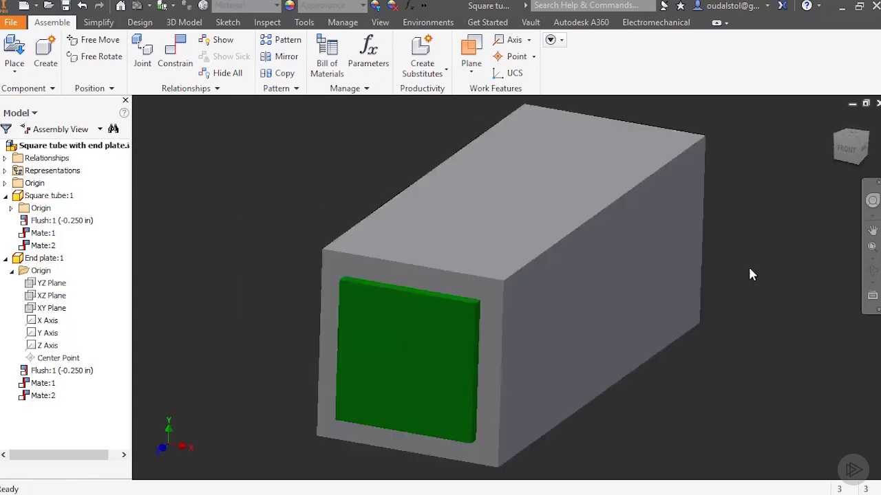
left_click(877, 311)
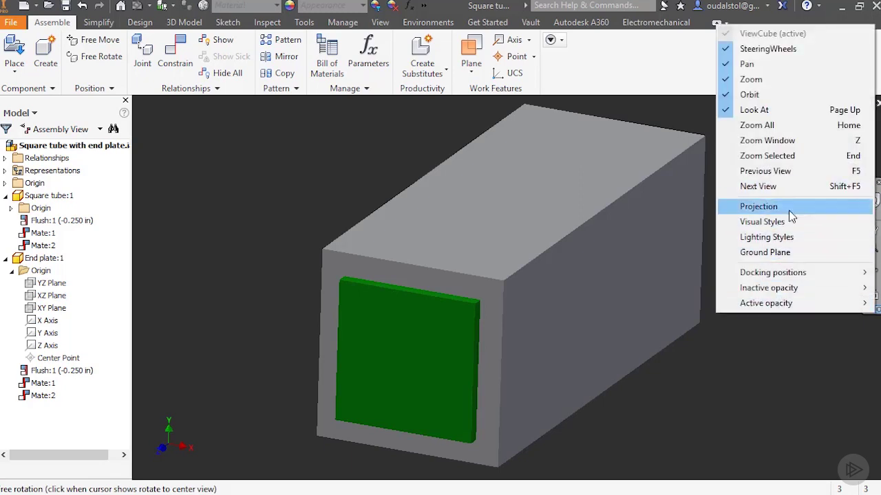
left_click(788, 247)
left_click(872, 313)
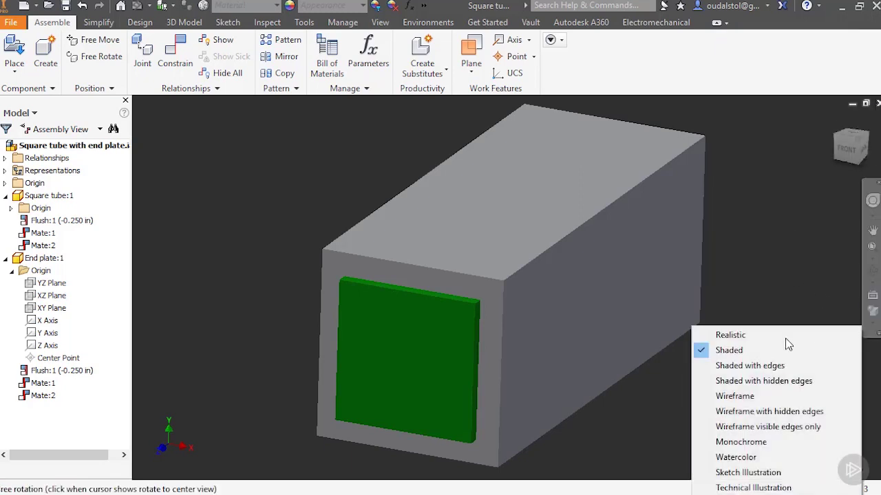
left_click(745, 395)
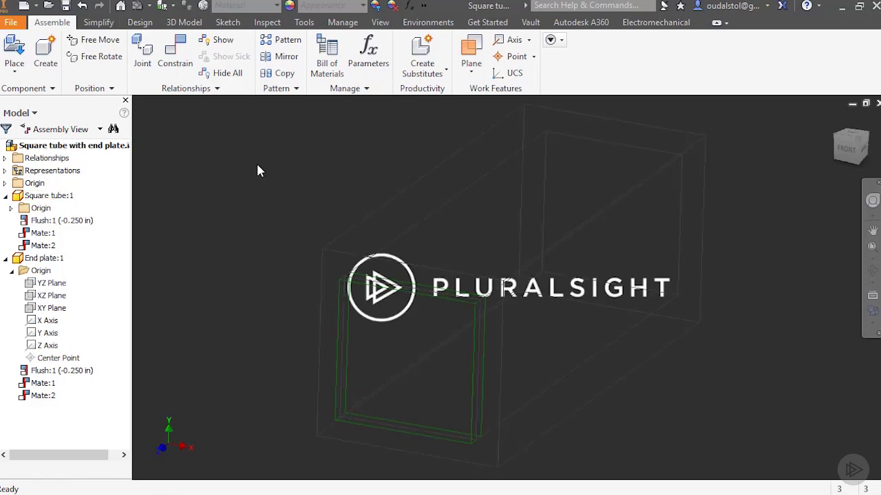
middle_click_drag(290, 171, 280, 161, "shift")
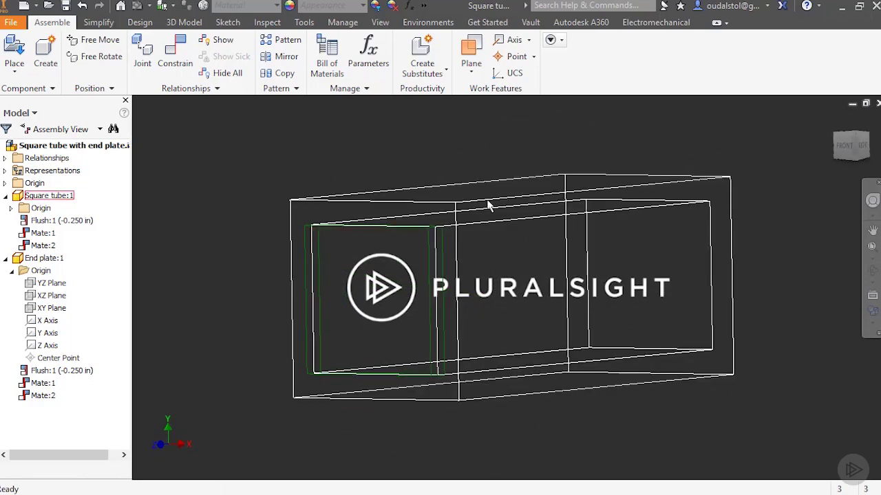
middle_click_drag(465, 234, 336, 162, "shift")
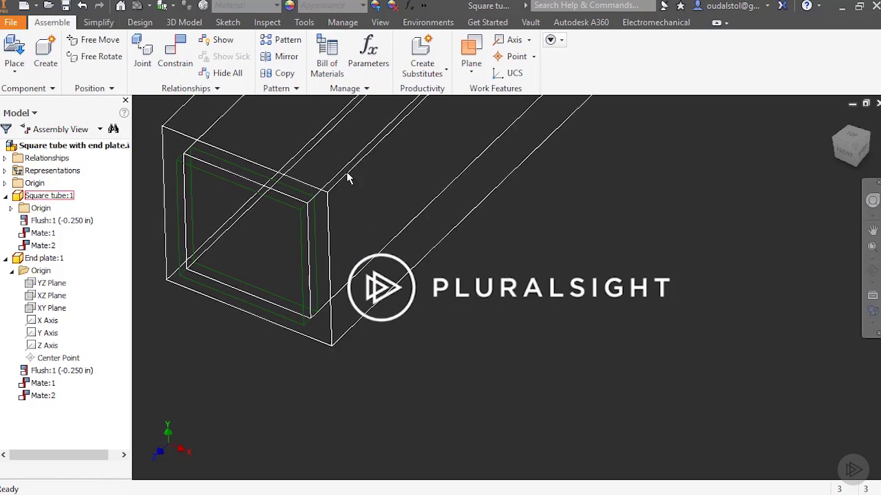
left_click_drag(347, 173, 523, 186)
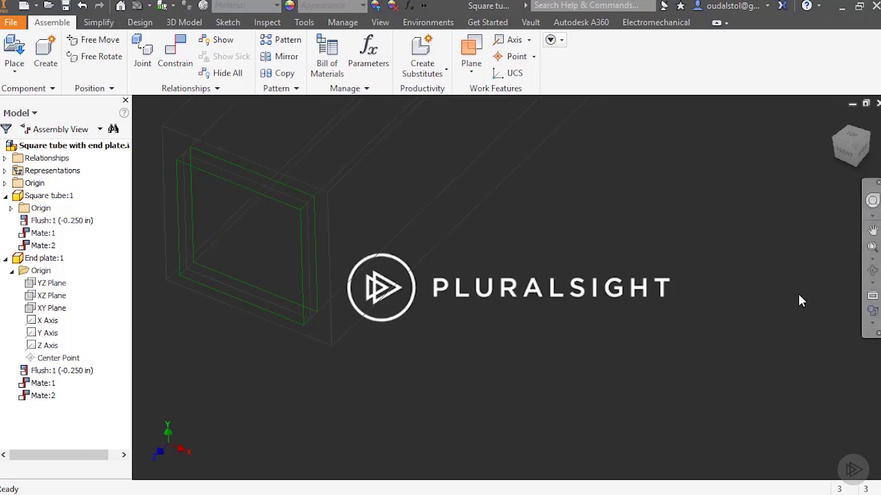
- Restore Shaded display and return the view to the home isometric angle
left_click(873, 327)
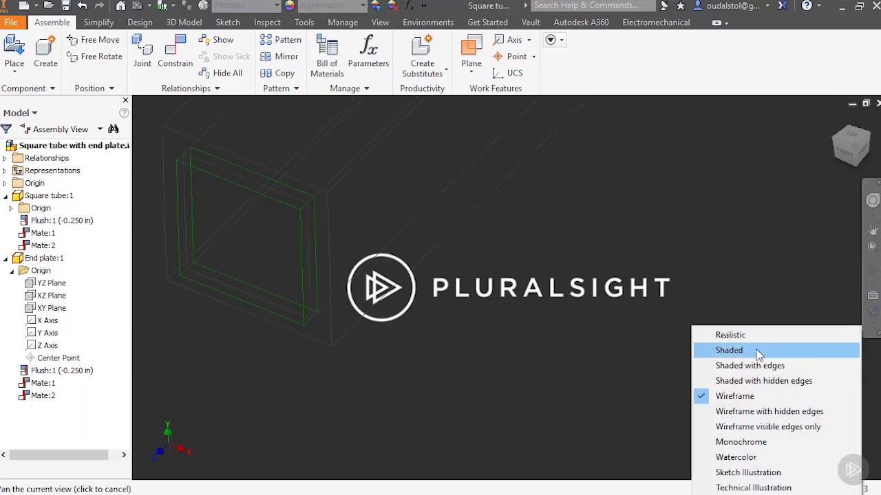
left_click(730, 351)
scroll(615, 334, "down", 3)
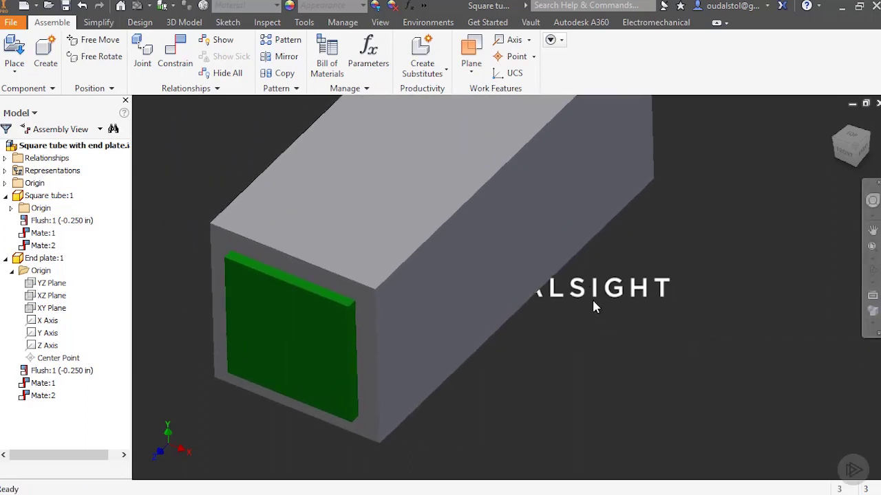
middle_click_drag(593, 302, 552, 230, "shift")
key("F6")
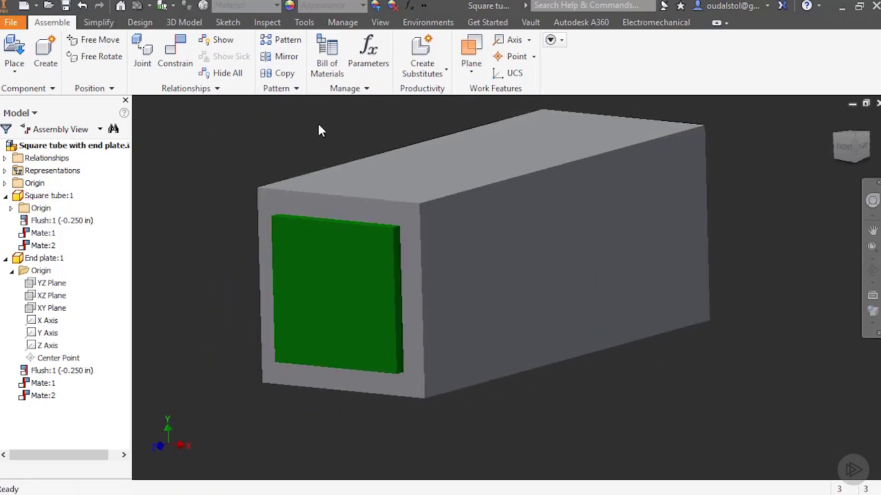
- Edit the tube in place and set THK to 1 in / 4 ul, updating Flush:1 to -0.125 in
double_click(377, 183)
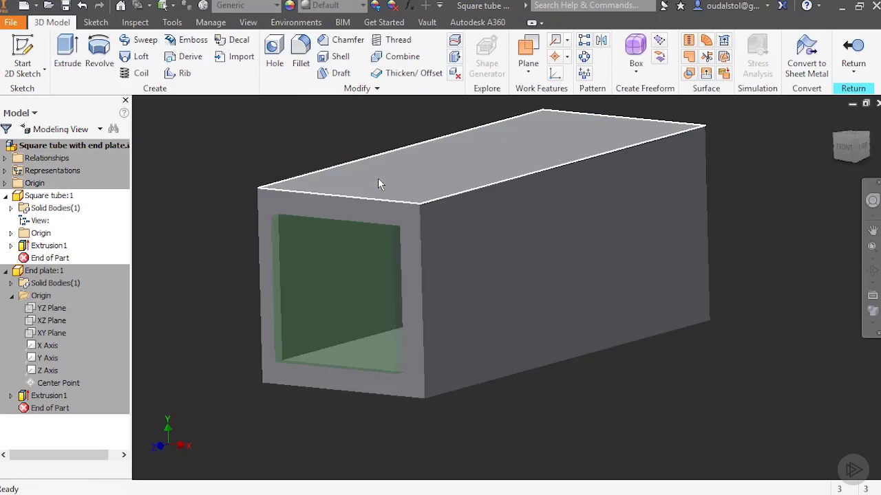
left_click(410, 7)
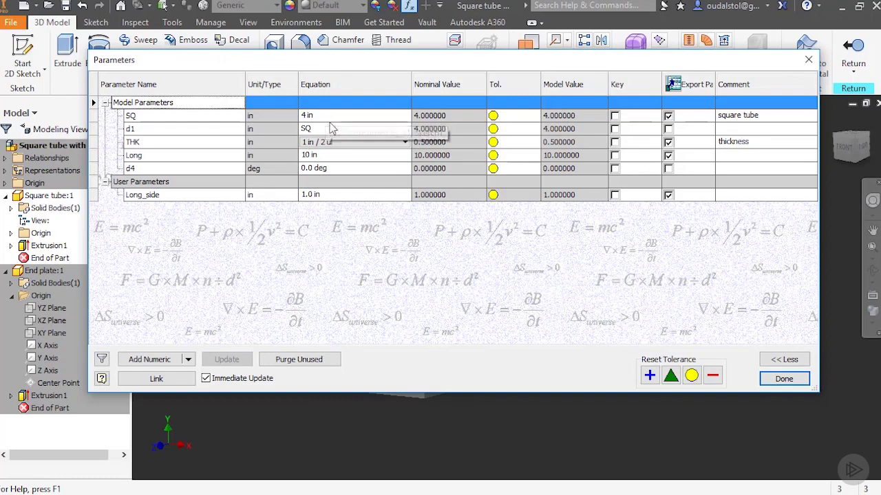
left_click(339, 142)
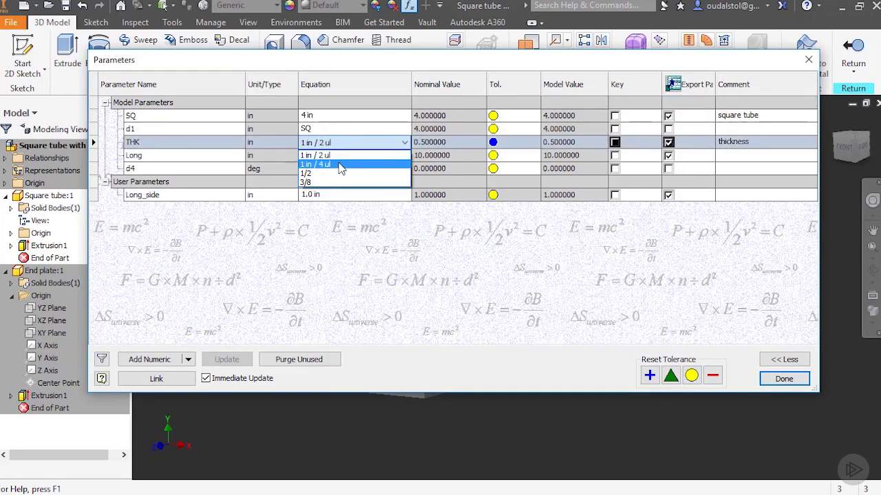
left_click(340, 164)
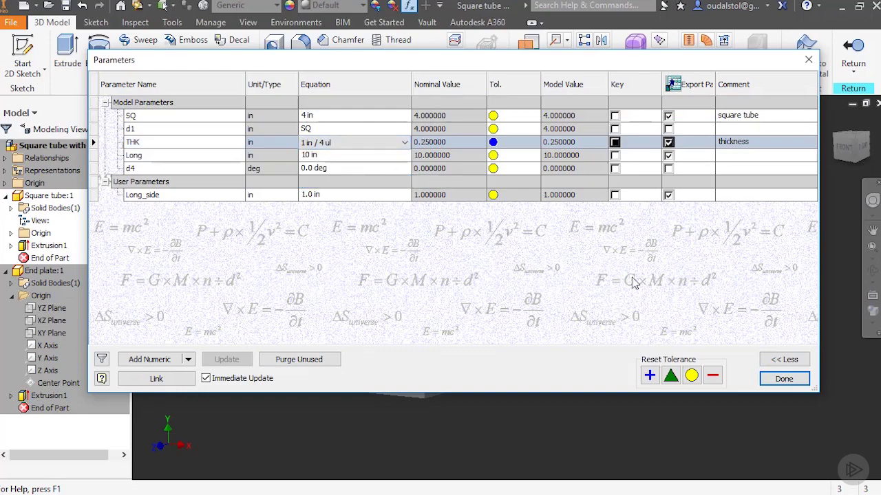
left_click(784, 378)
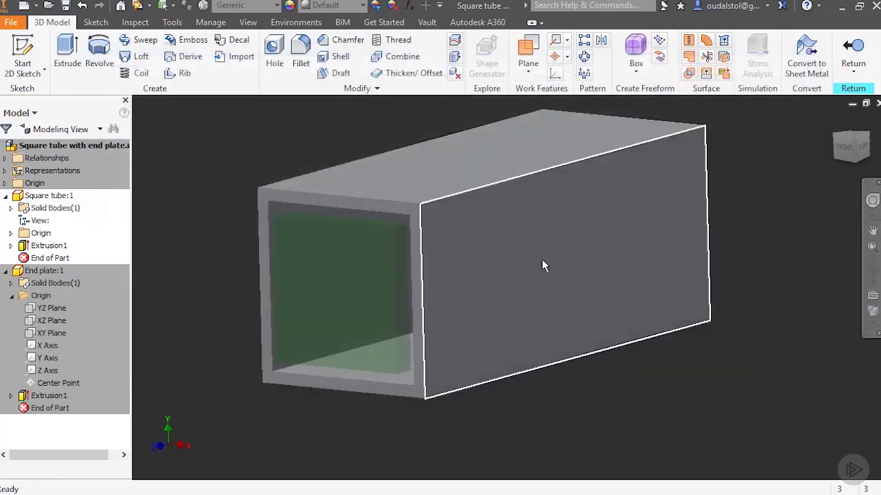
left_click(853, 55)
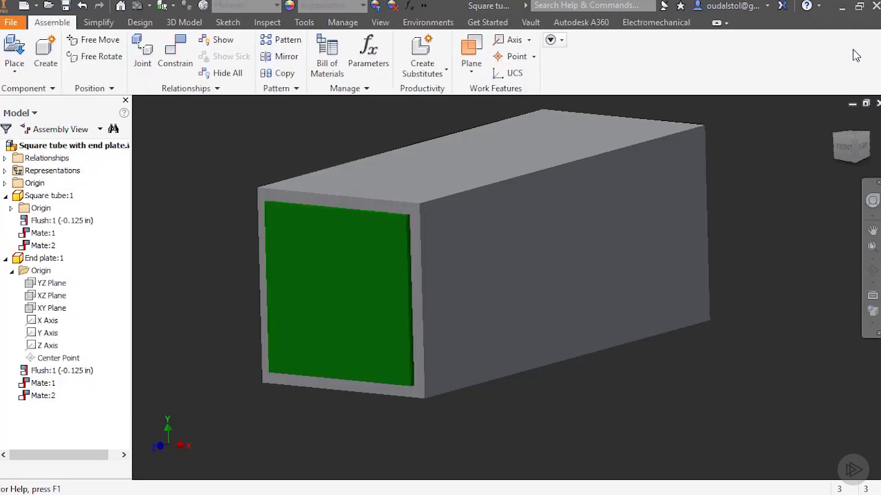